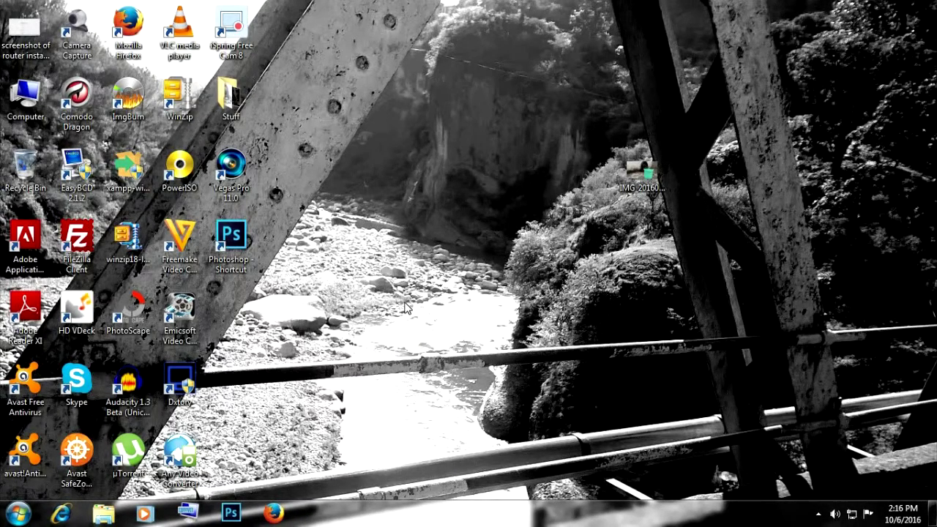
- Launch Photoshop, snap it to the left half, and open IMG_20160930_110325.jpg
double_click(231, 241)
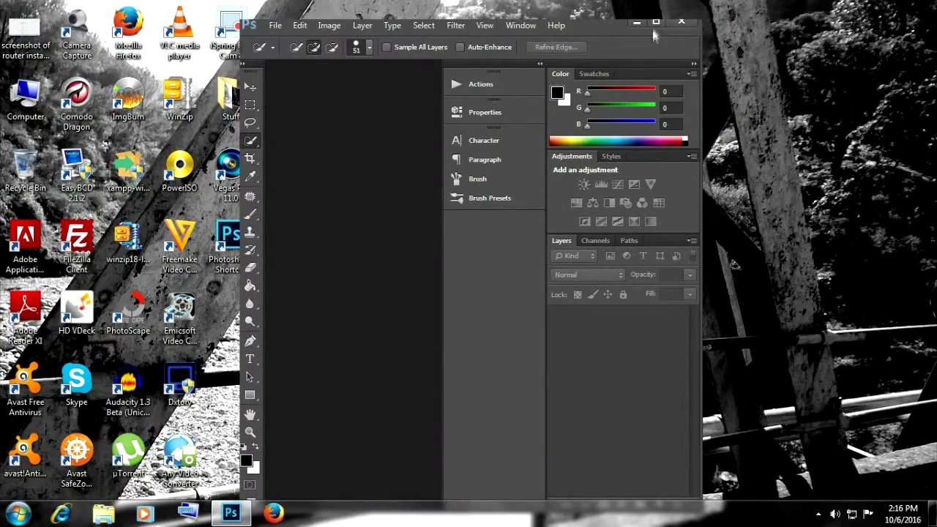
left_click(656, 22)
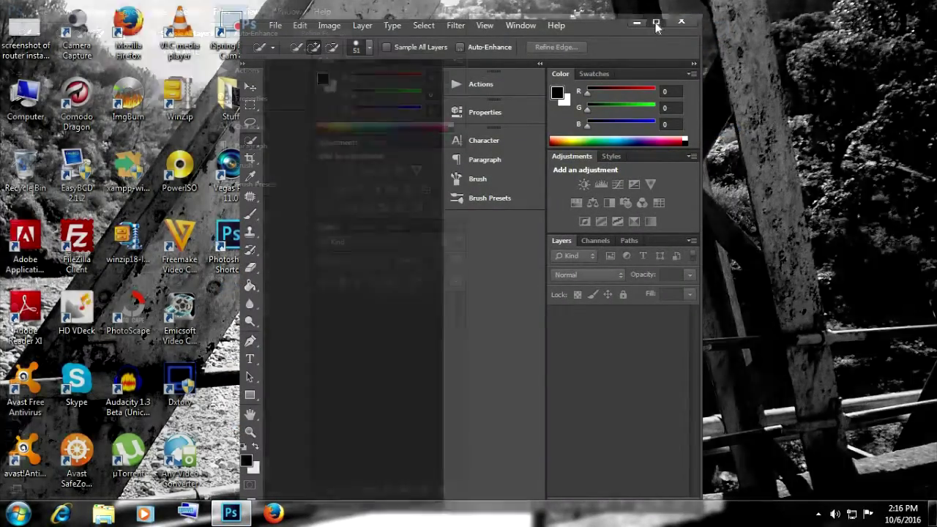
key("super+Right")
key("super+Left")
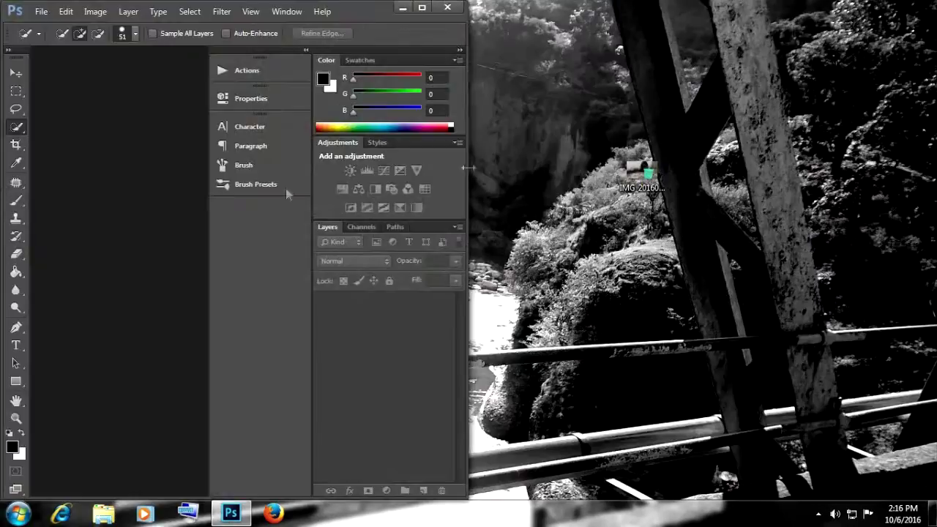
left_click_drag(638, 172, 132, 216)
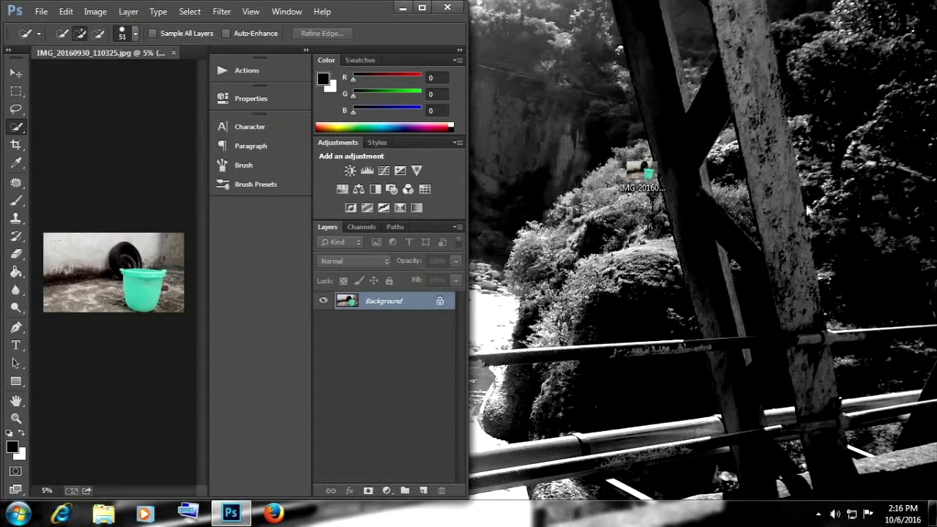
- Maximize the window and fit the bucket photo on screen
left_click(423, 8)
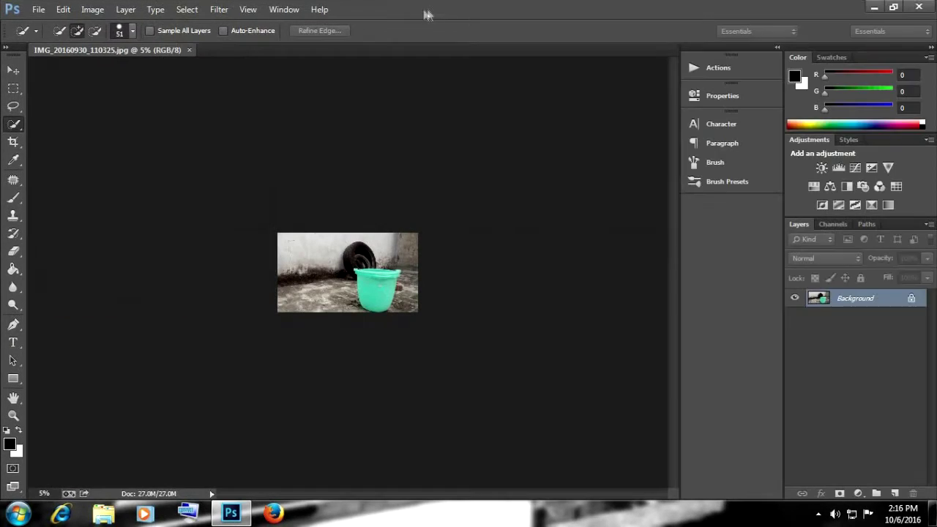
left_click(14, 415)
right_click(300, 269)
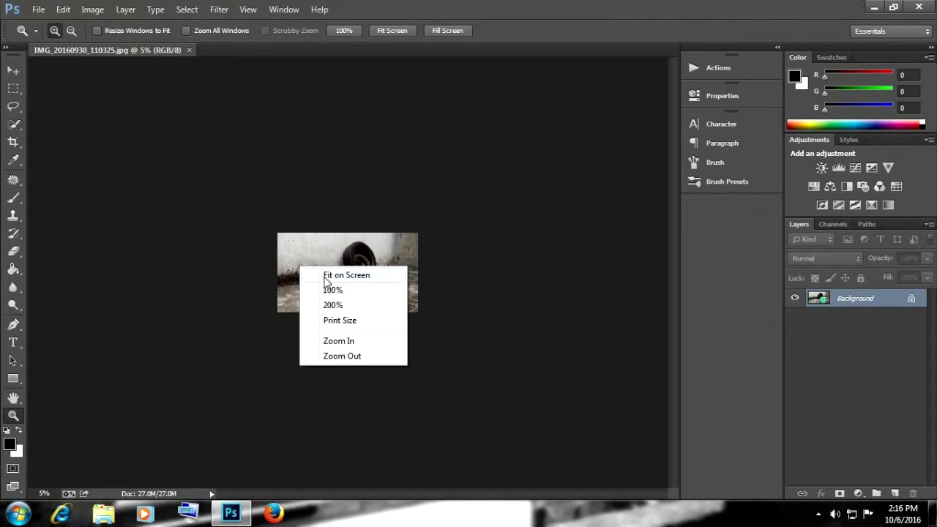
left_click(337, 277)
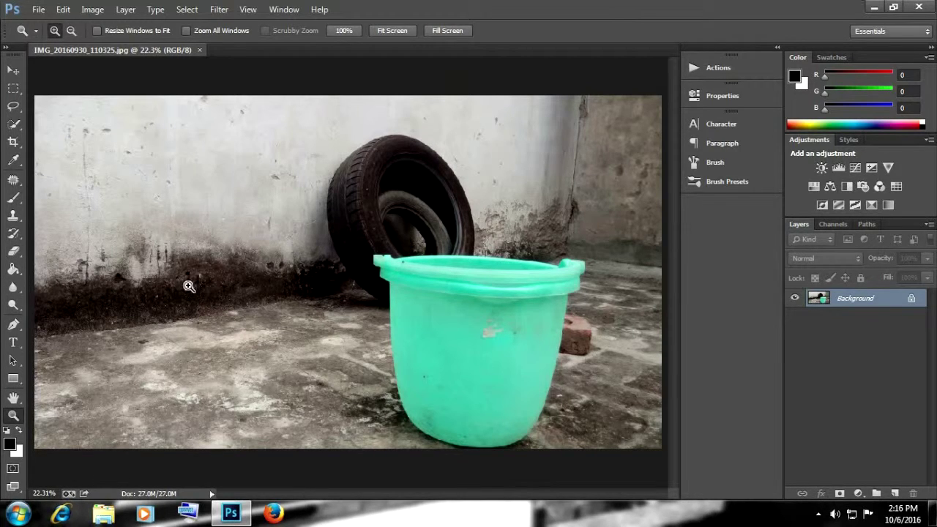
- Select the Quick Selection Tool in Add to selection mode
left_click(18, 126)
right_click(20, 128)
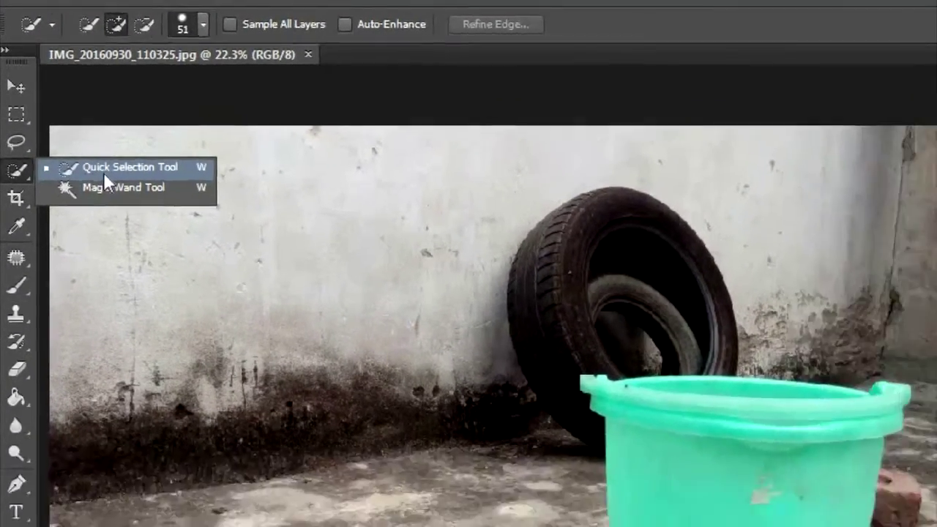
left_click(95, 192)
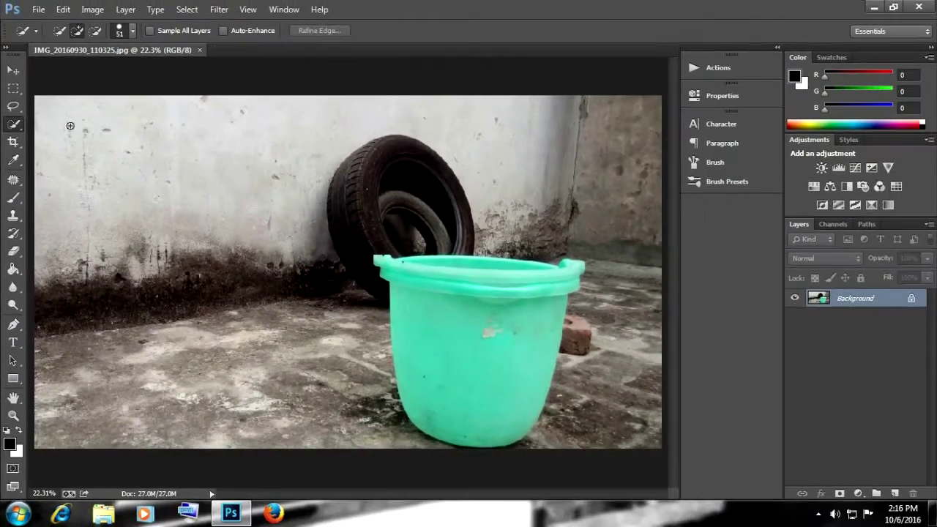
left_click(78, 32)
- Paint the left wall, right wall, tyre and floor into the selection
mouse_move(59, 123)
left_mouse_down()
mouse_move(312, 422)
mouse_move(344, 267)
left_mouse_up()
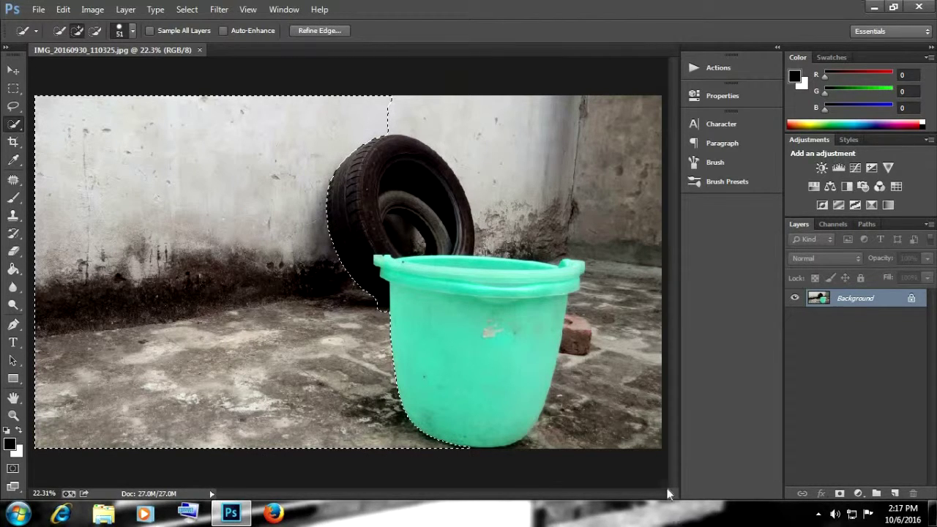
mouse_move(386, 120)
left_mouse_down()
mouse_move(574, 163)
mouse_move(608, 118)
left_mouse_up()
left_click_drag(363, 149, 396, 193)
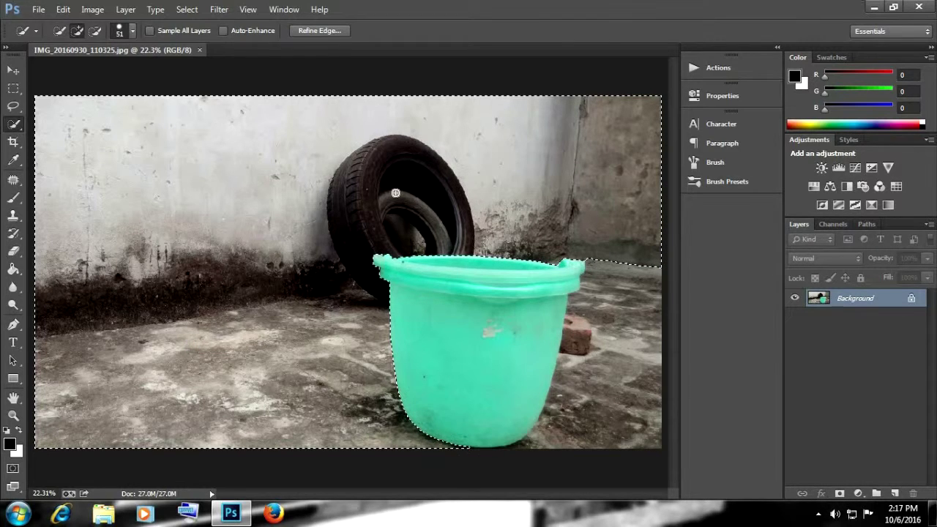
left_click_drag(606, 265, 601, 332)
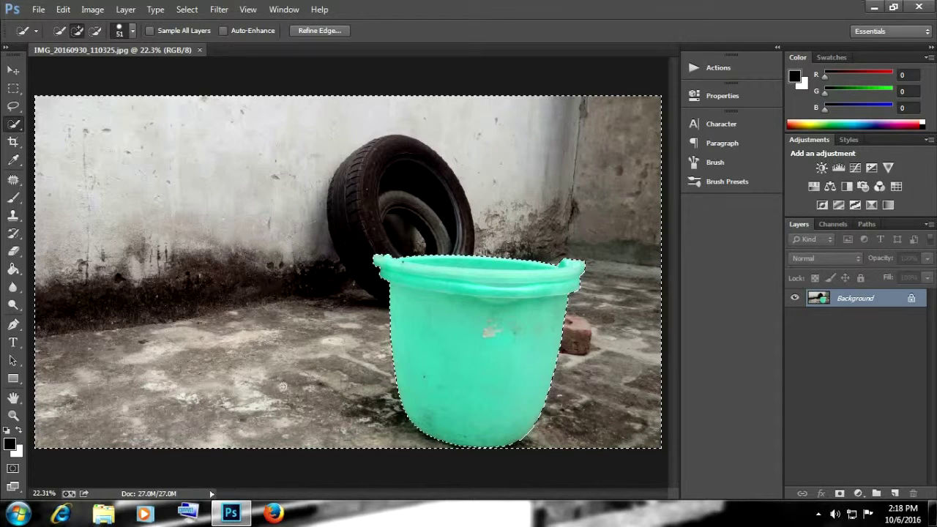
right_click(225, 222)
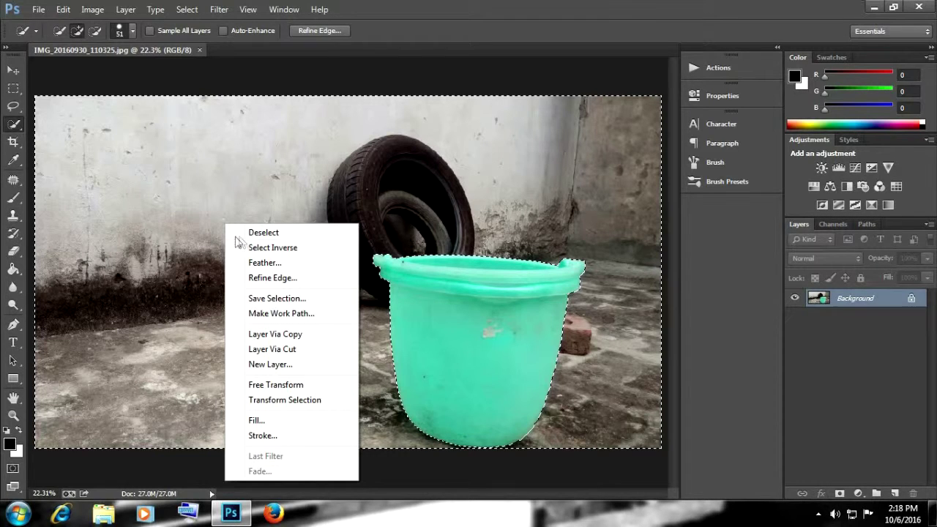
- Deselect, paint a new selection over the green bucket, then switch to Subtract mode
left_click(242, 235)
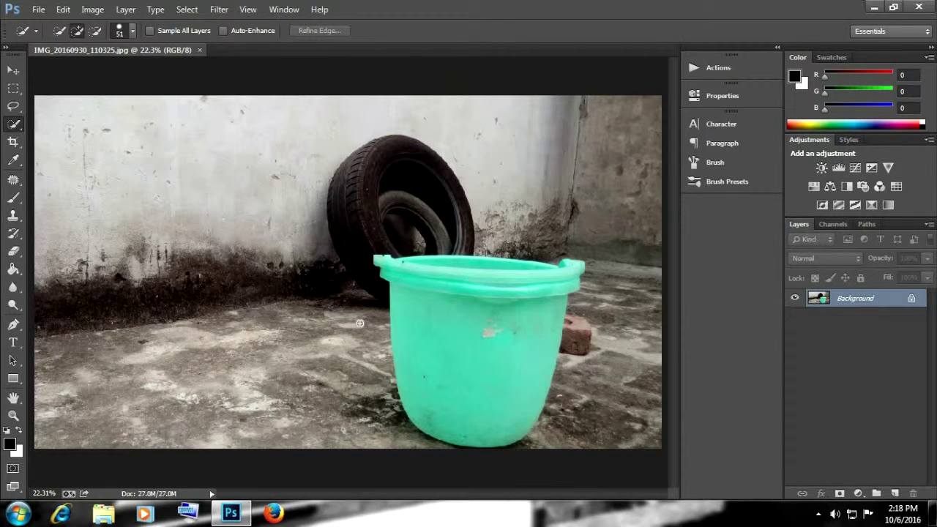
left_click_drag(402, 276, 462, 292)
left_click_drag(452, 372, 479, 387)
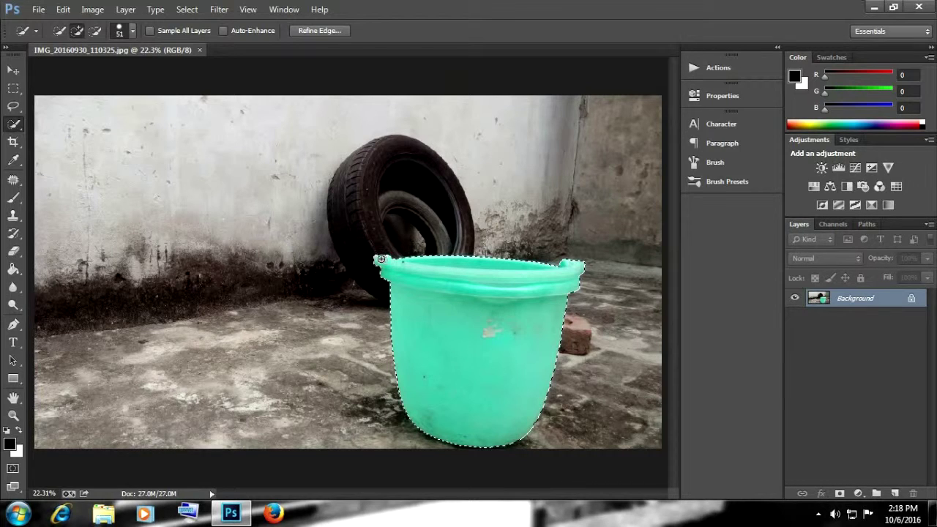
left_click_drag(372, 242, 370, 238)
left_click(96, 32)
right_click(456, 314)
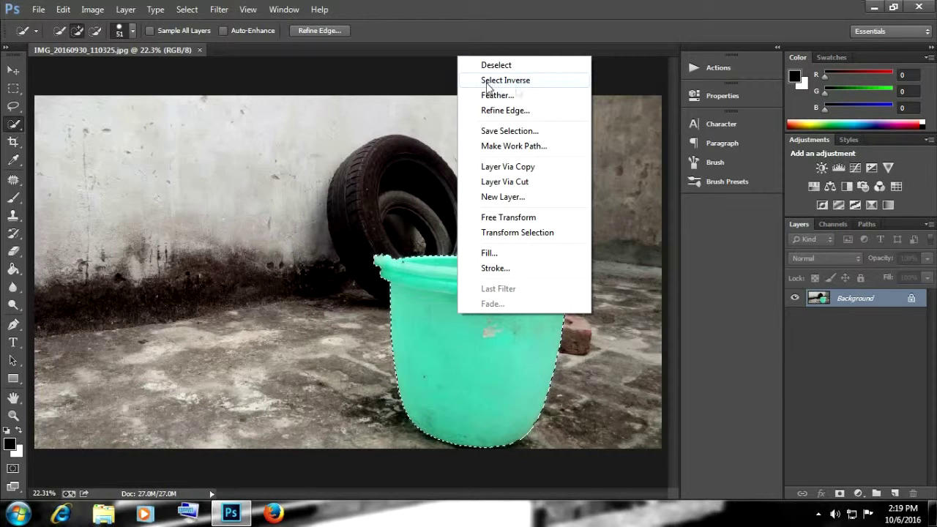
- Invert the selection to the background and raise Refine Edge's Smooth value
left_click(517, 86)
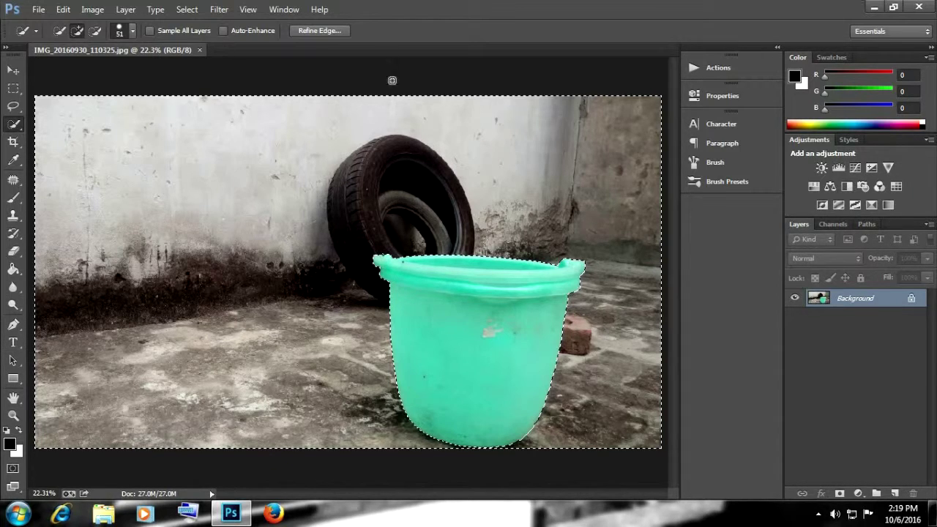
left_click(310, 32)
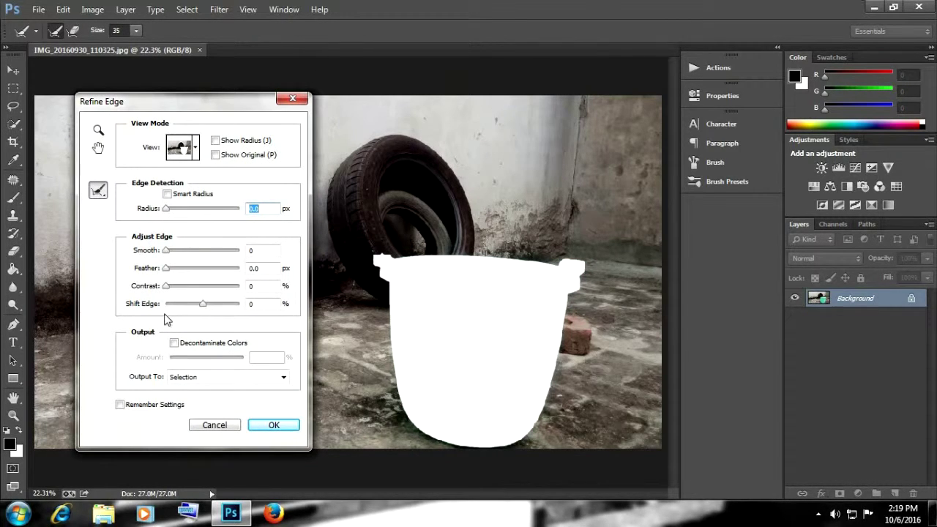
left_click_drag(167, 251, 193, 253)
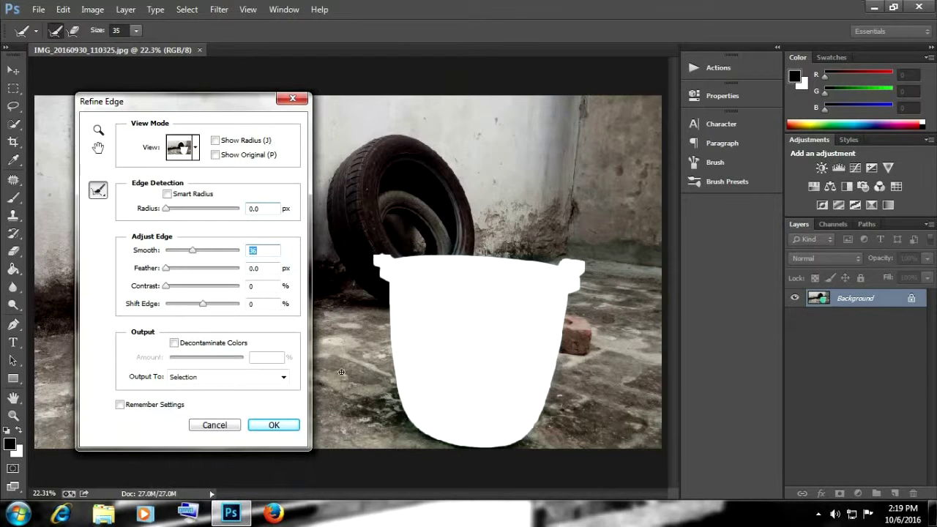
left_click(275, 425)
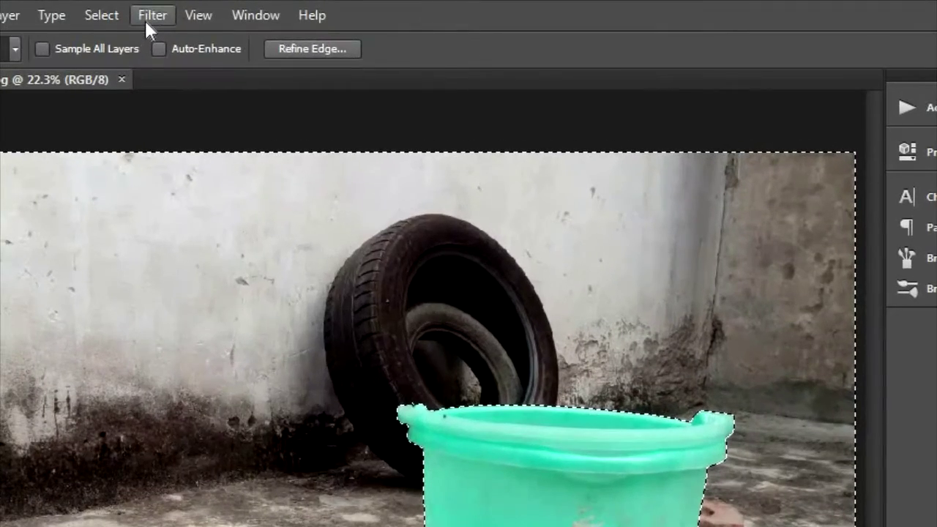
- Open Filter > Blur > Lens Blur for the selected background
left_click(195, 13)
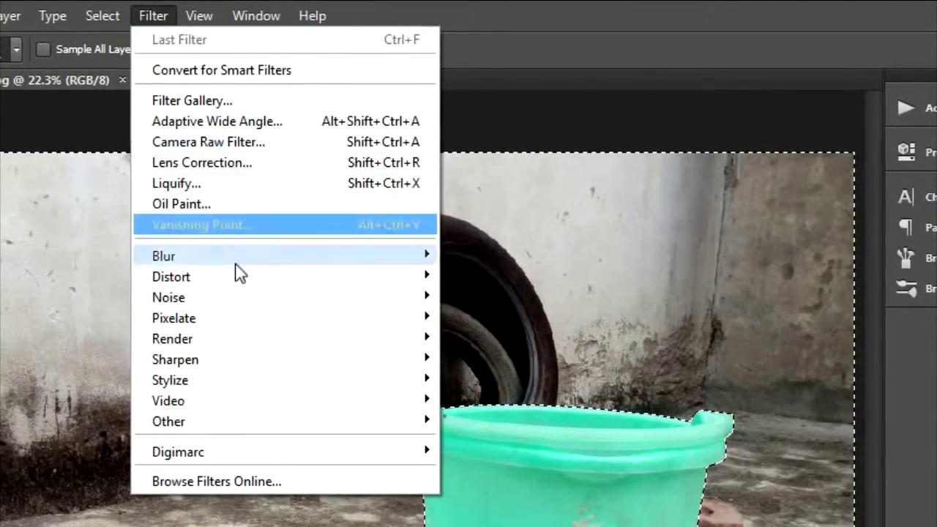
mouse_move(225, 161)
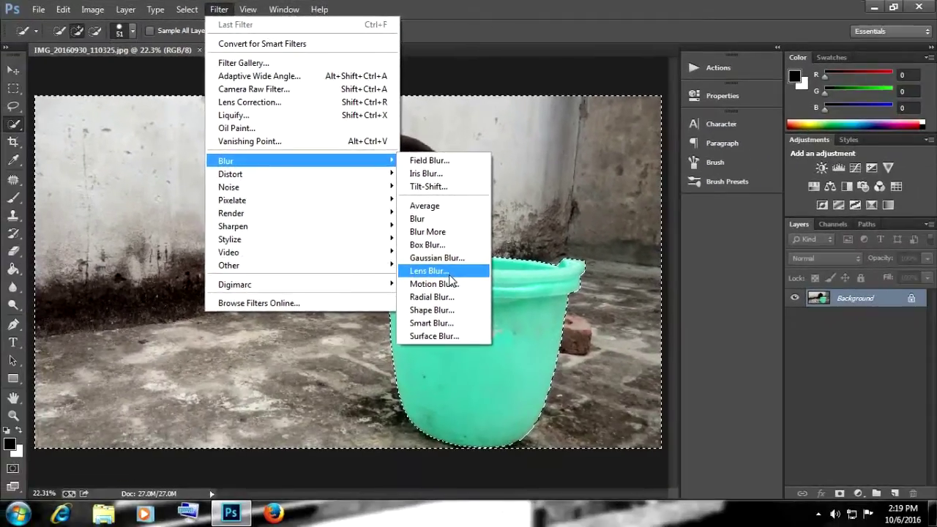
left_click(482, 348)
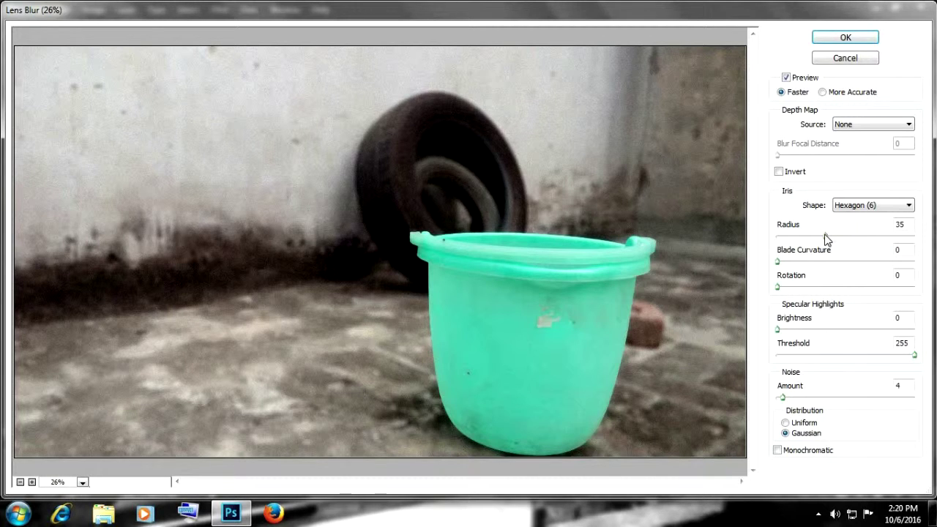
- Test several Lens Blur radius values, settle on about 31, and apply it
left_click_drag(824, 235, 802, 235)
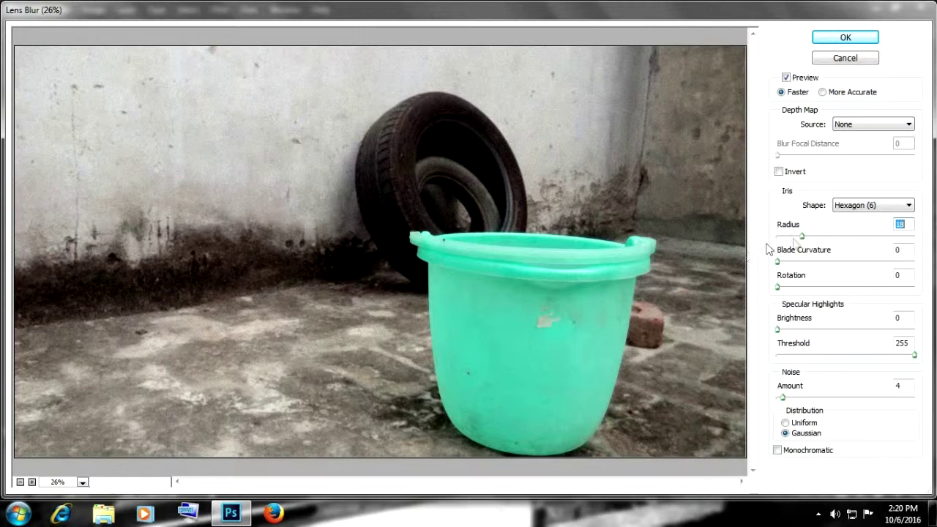
left_click_drag(802, 236, 748, 244)
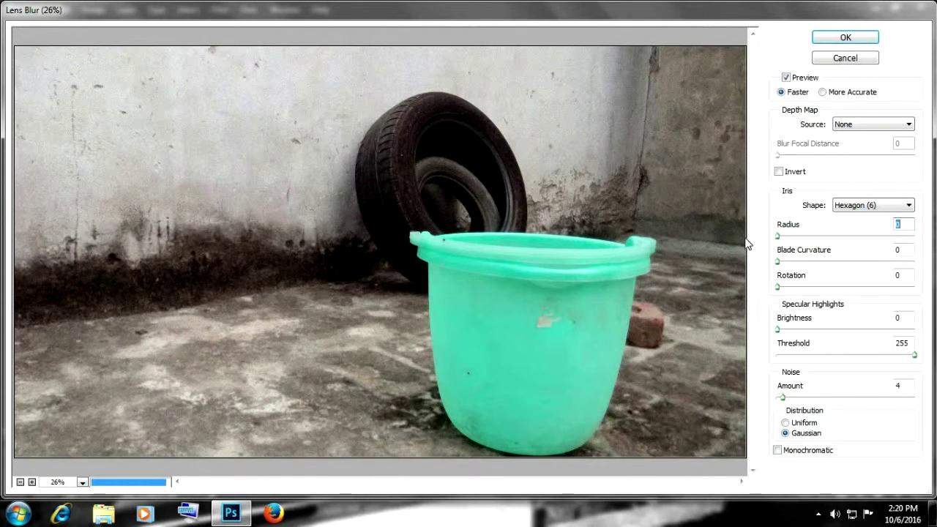
left_click_drag(778, 236, 928, 250)
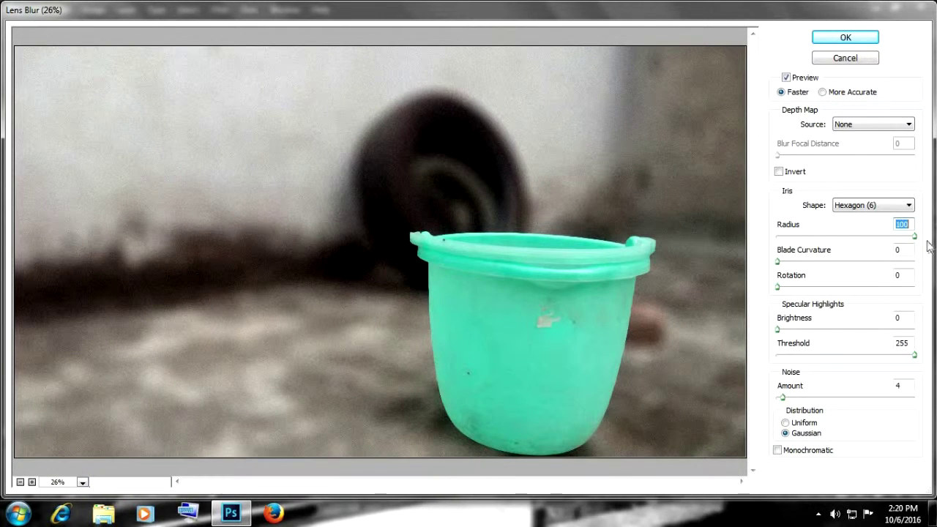
left_click_drag(915, 242, 789, 245)
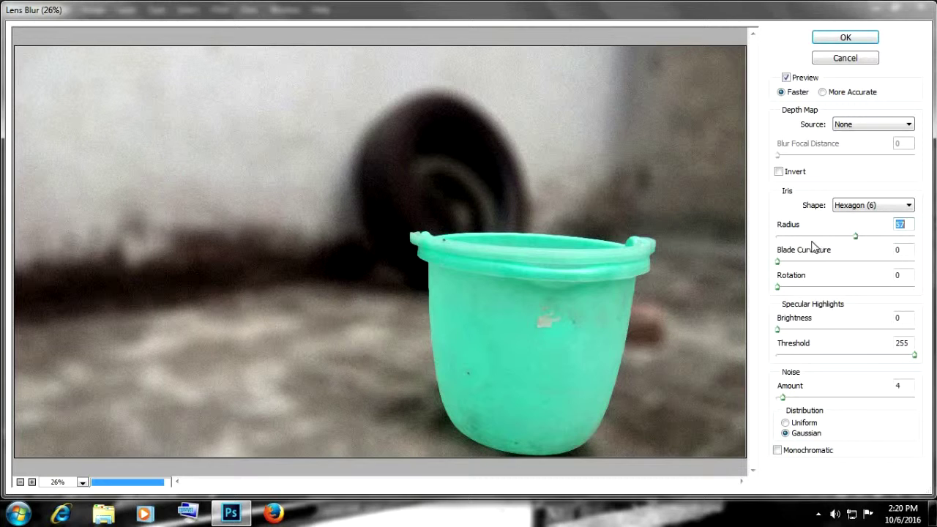
left_click_drag(789, 246, 803, 240)
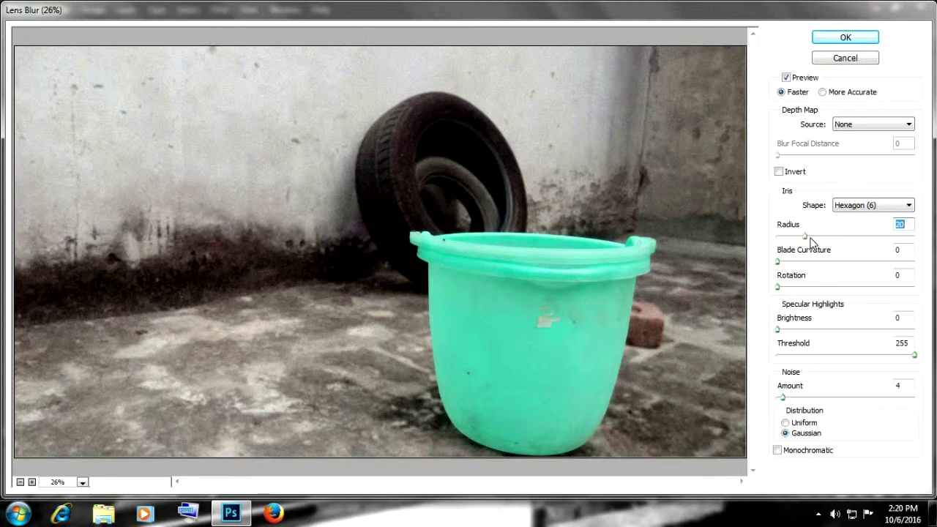
left_click_drag(804, 242, 814, 242)
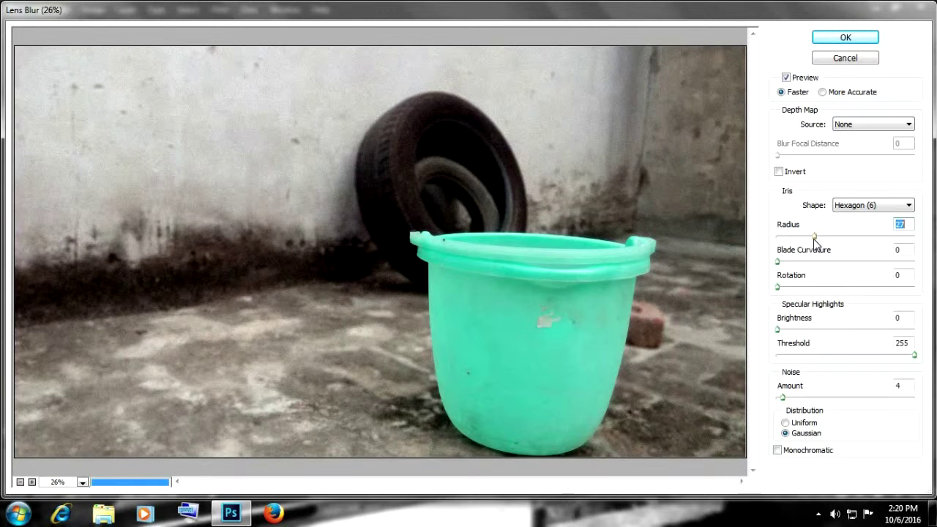
left_click_drag(814, 236, 819, 239)
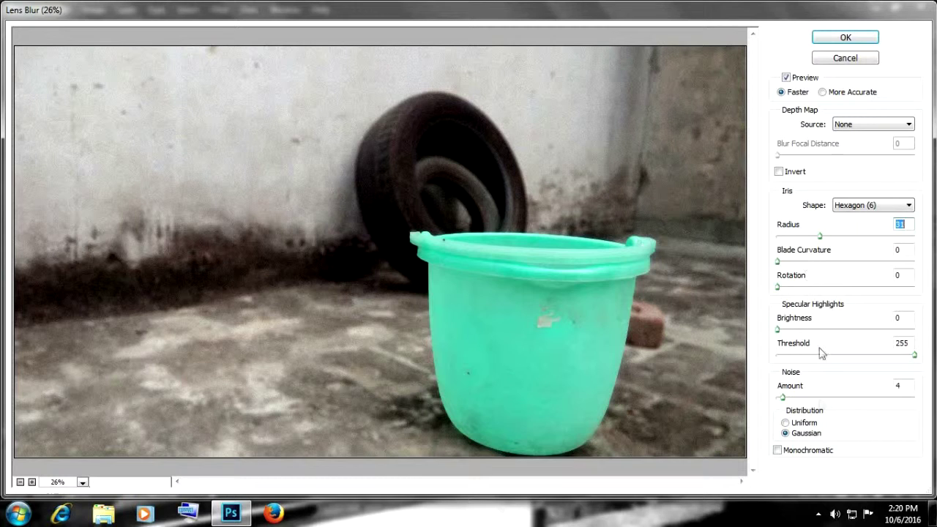
left_click(826, 40)
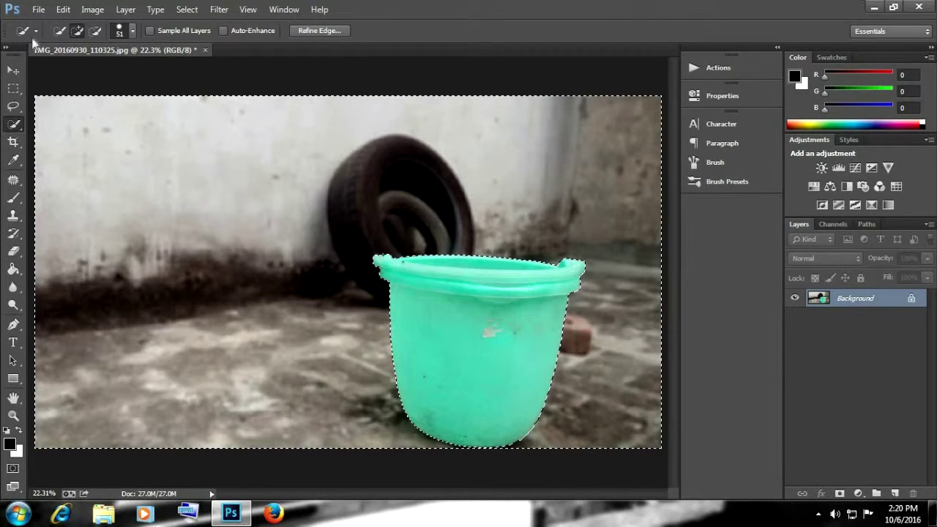
- Save the photo to the Desktop as Blur.jpg at JPEG quality 12
left_click(38, 10)
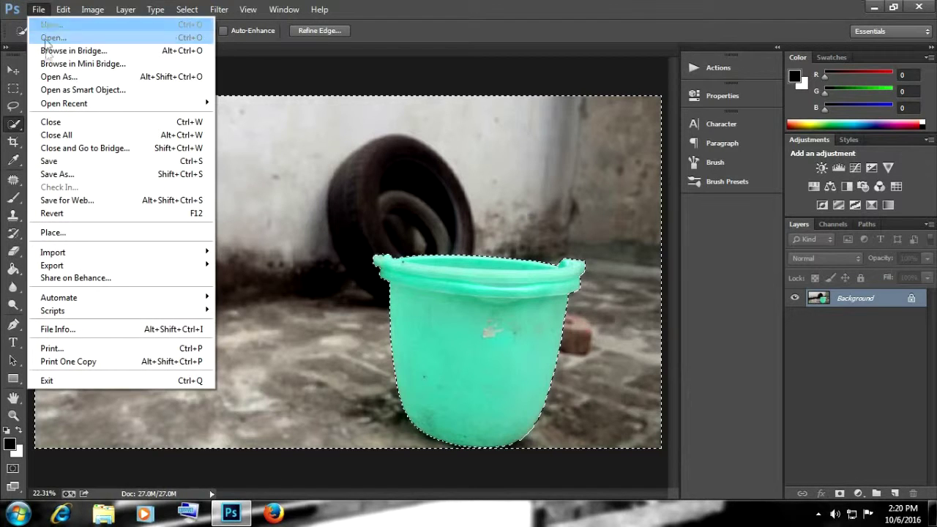
left_click(65, 175)
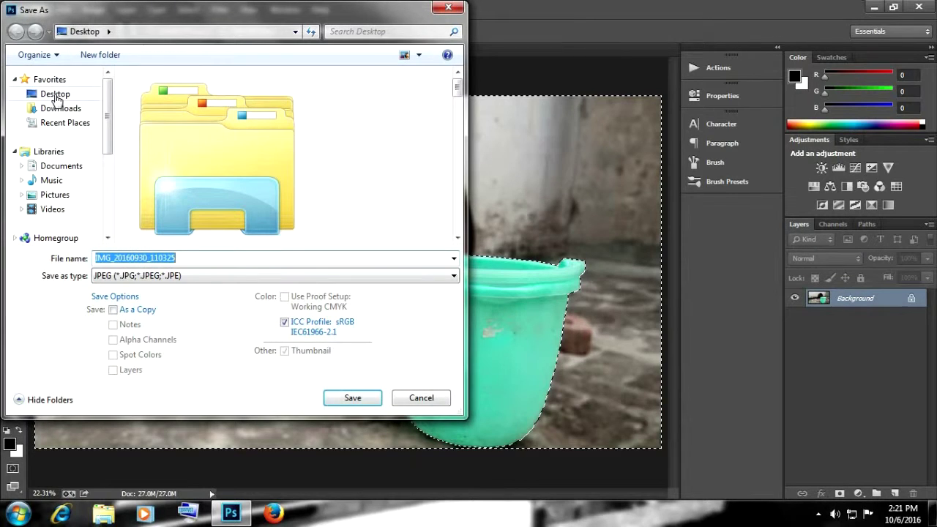
left_click(44, 94)
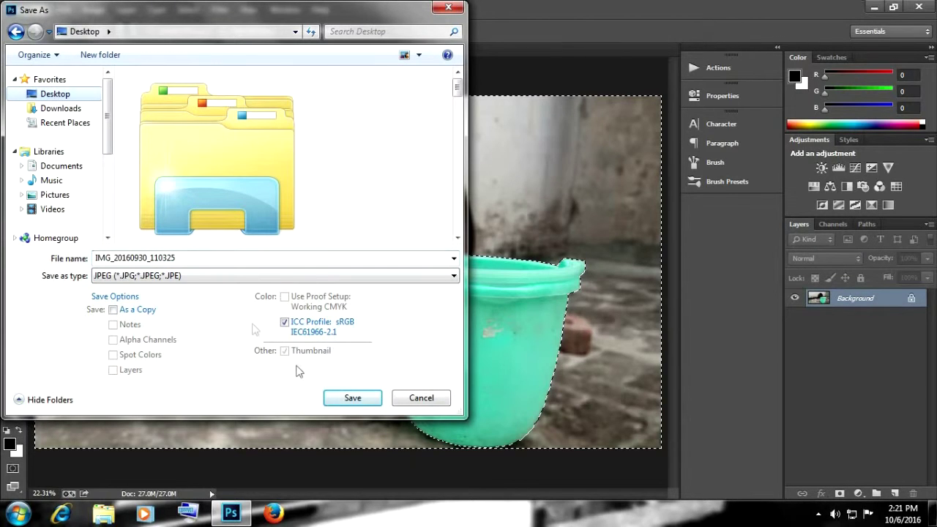
double_click(194, 261)
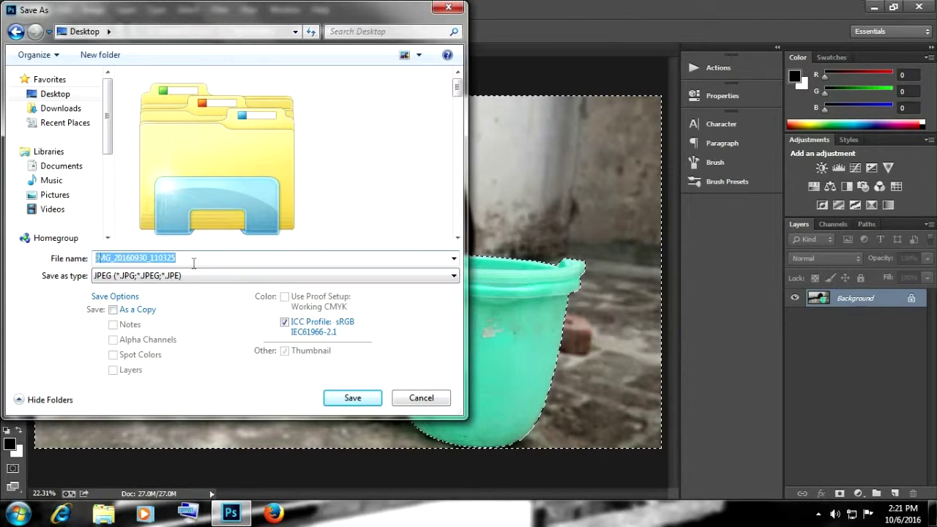
type("Blur")
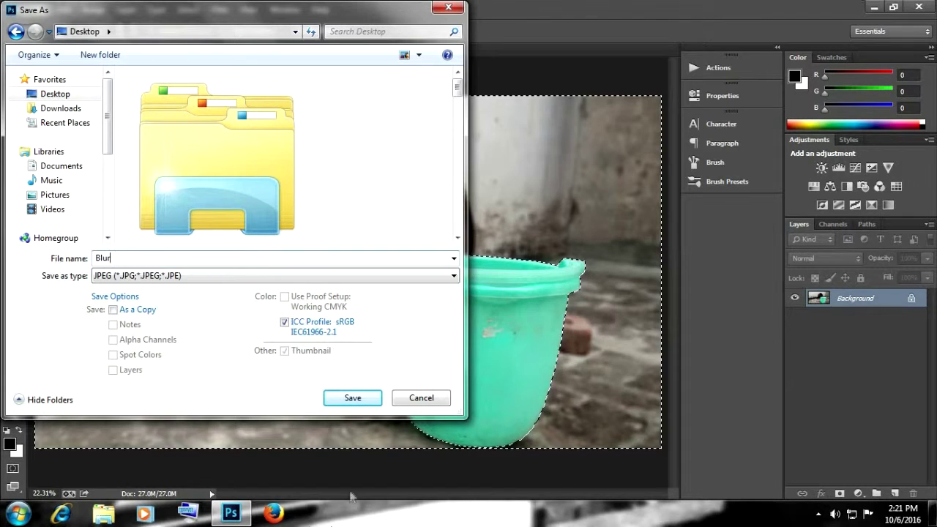
left_click(372, 400)
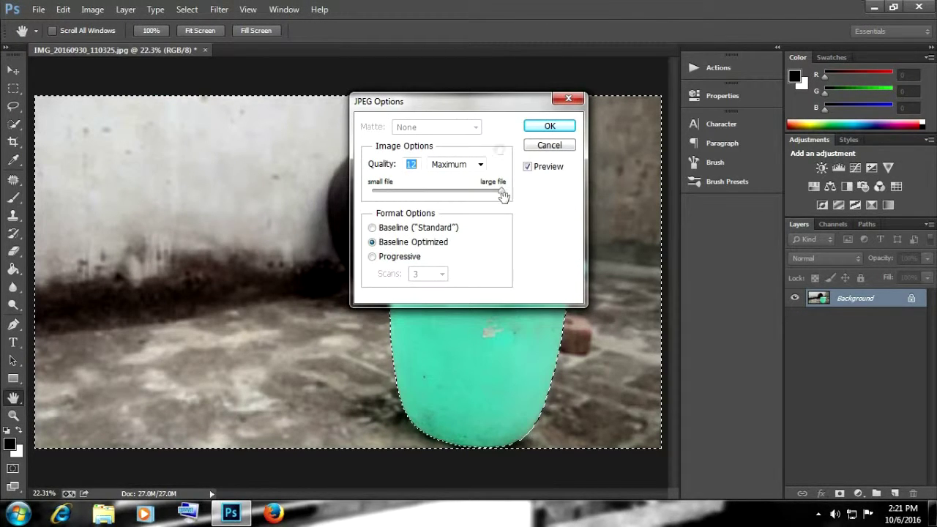
left_click(549, 126)
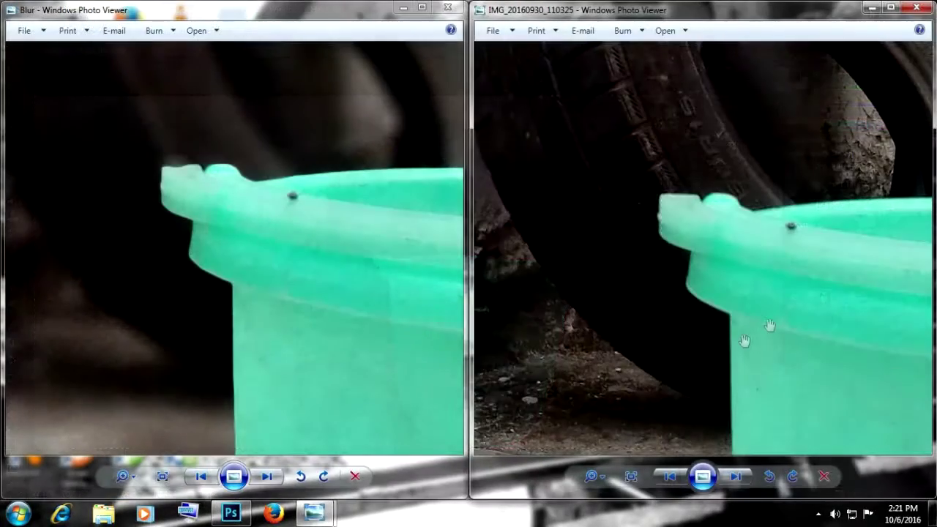
- Zoom out both the original and Blur photos to show the full tyre scene
left_click(600, 477)
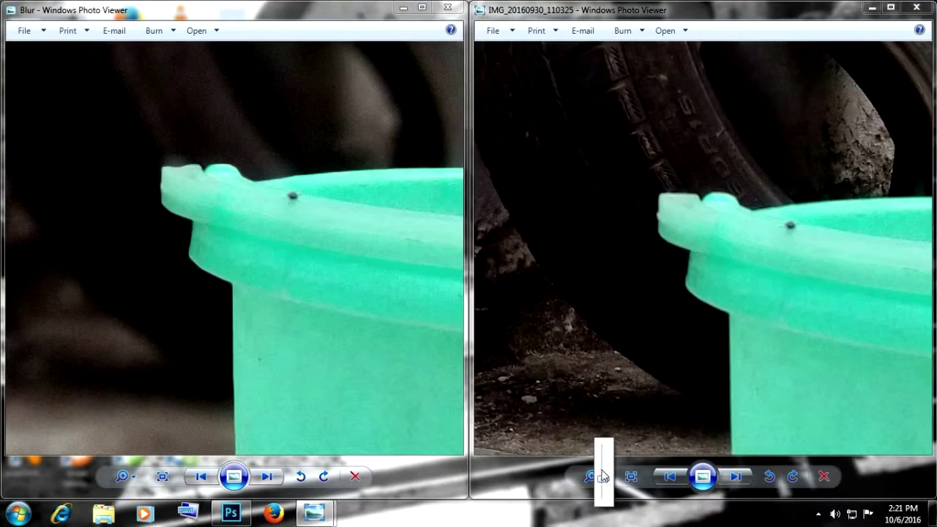
left_click_drag(603, 480, 604, 489)
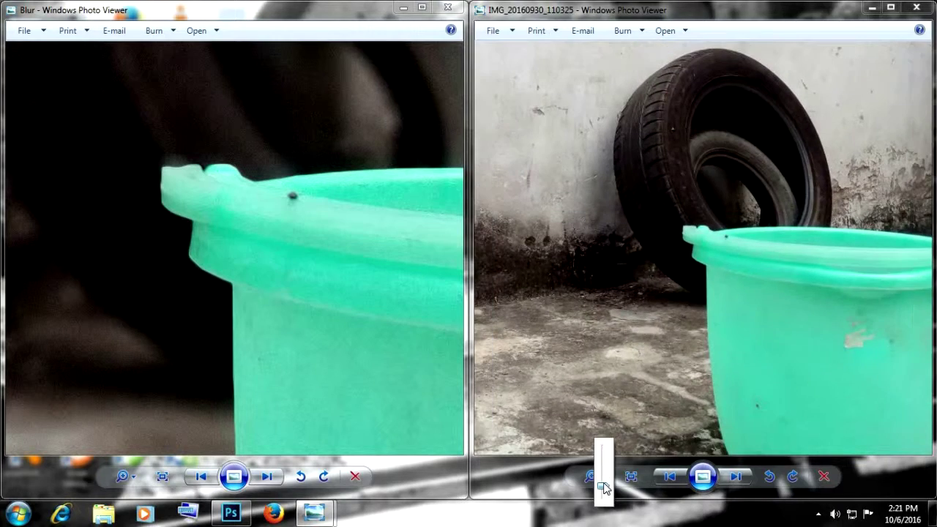
left_click(135, 477)
left_click_drag(139, 479, 139, 486)
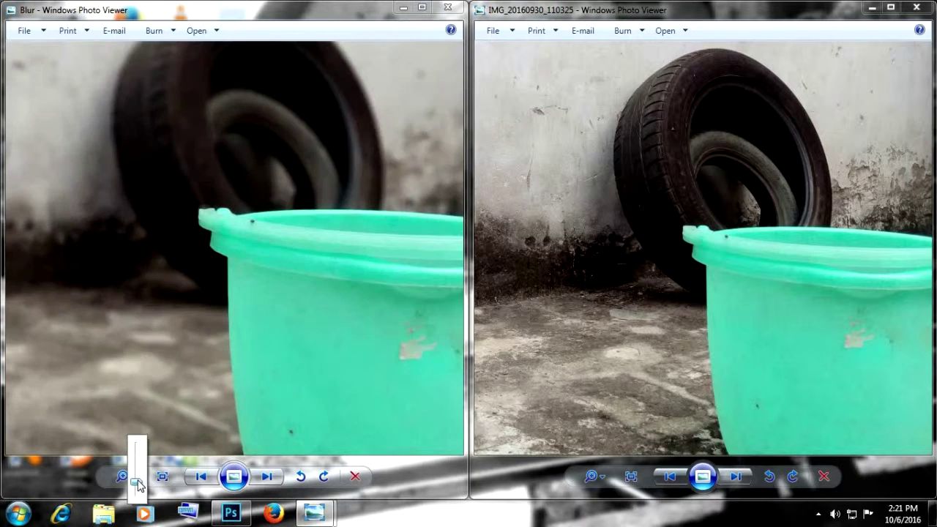
left_click_drag(139, 487, 138, 489)
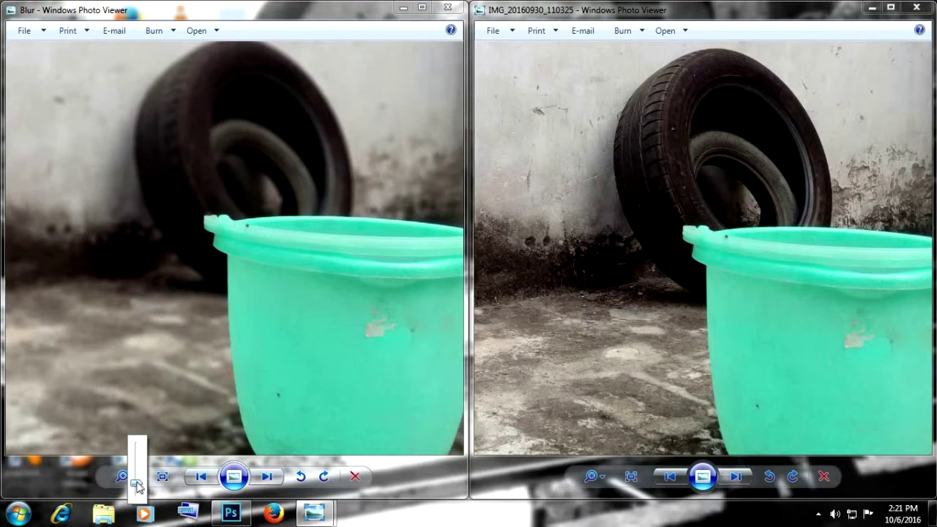